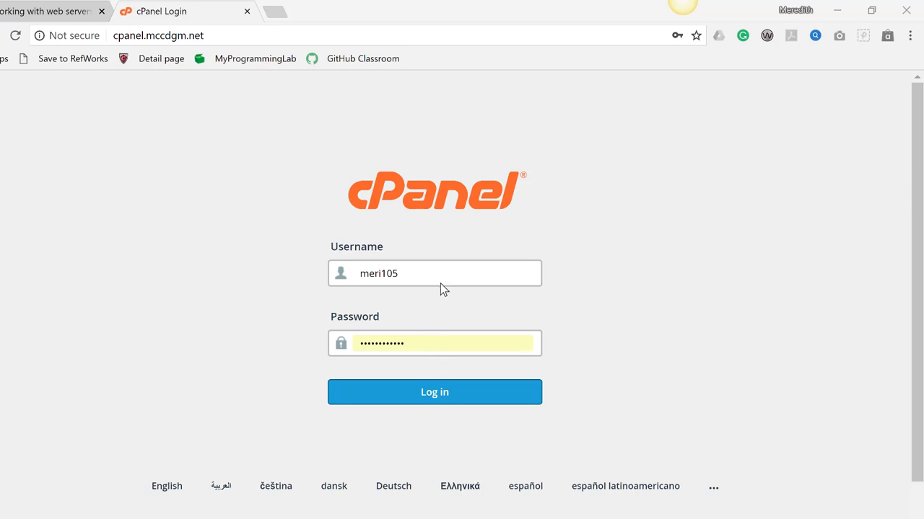
Log in to cPanel with the pre-filled username and password
{"action": "left_click", "coordinate": [447, 401]}
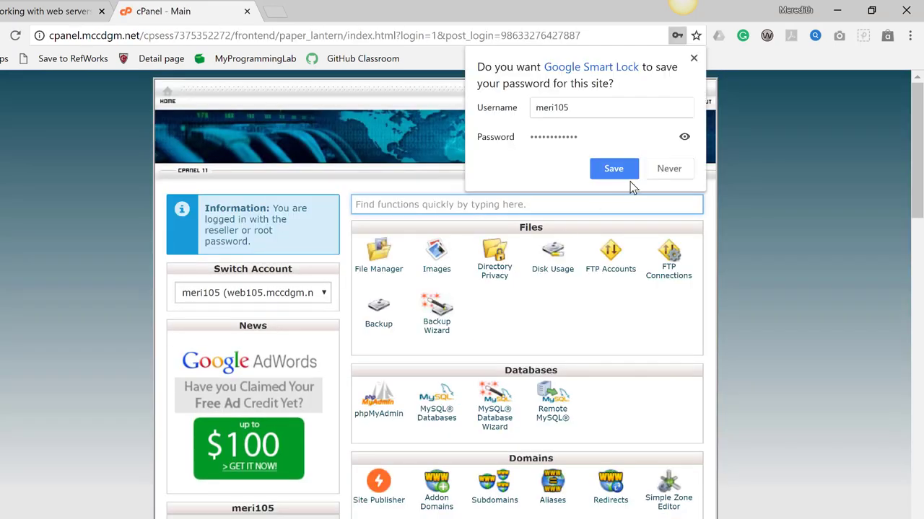
Decline the browser's offer to save the cPanel password
{"action": "left_click", "coordinate": [664, 172]}
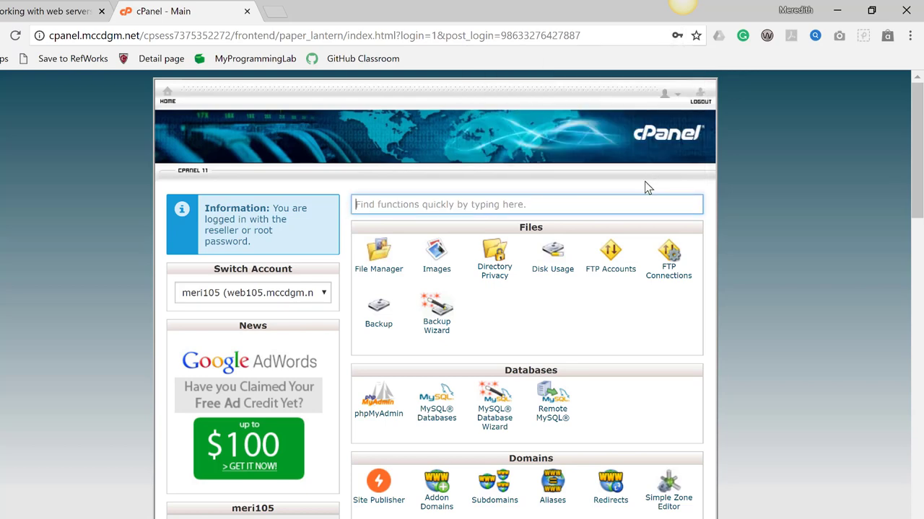
{"action": "scroll", "coordinate": [644, 181], "scroll_direction": "down", "scroll_amount": 3}
{"action": "scroll", "coordinate": [644, 181], "scroll_direction": "up", "scroll_amount": 2}
{"action": "scroll", "coordinate": [644, 181], "scroll_direction": "down", "scroll_amount": 4}
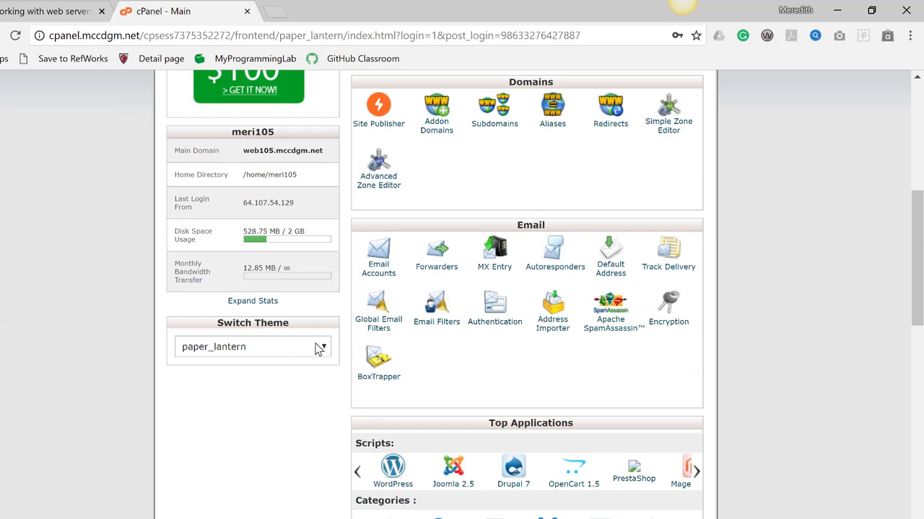
Switch the dashboard theme to x3, then back to paper_lantern
{"action": "left_click", "coordinate": [318, 348]}
{"action": "left_click", "coordinate": [305, 375]}
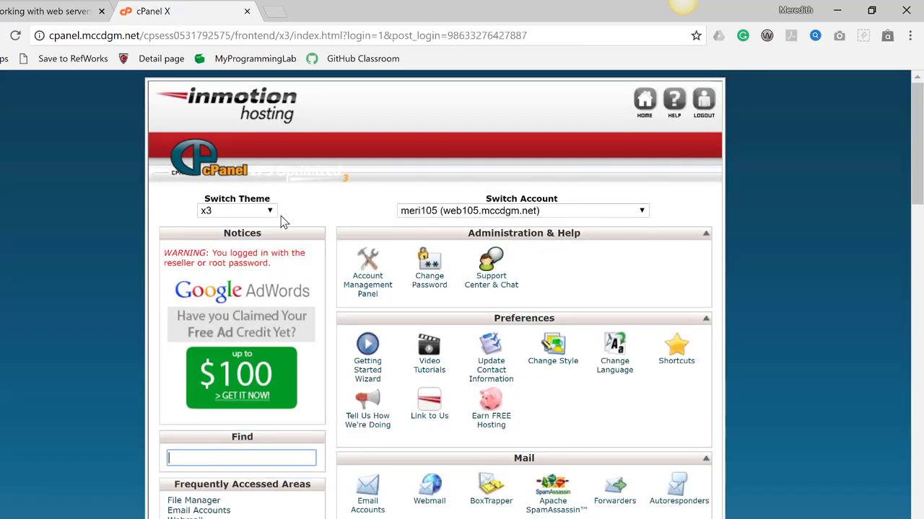
{"action": "left_click", "coordinate": [271, 213]}
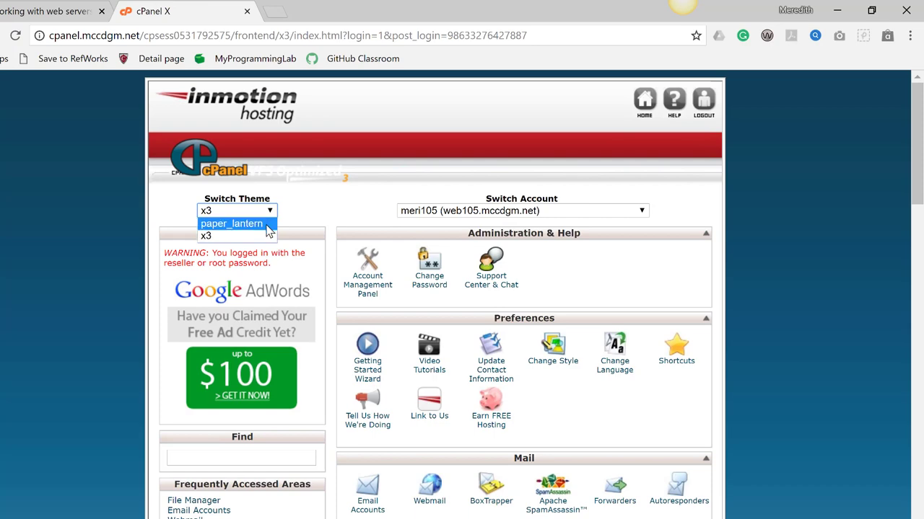
{"action": "left_click", "coordinate": [269, 224]}
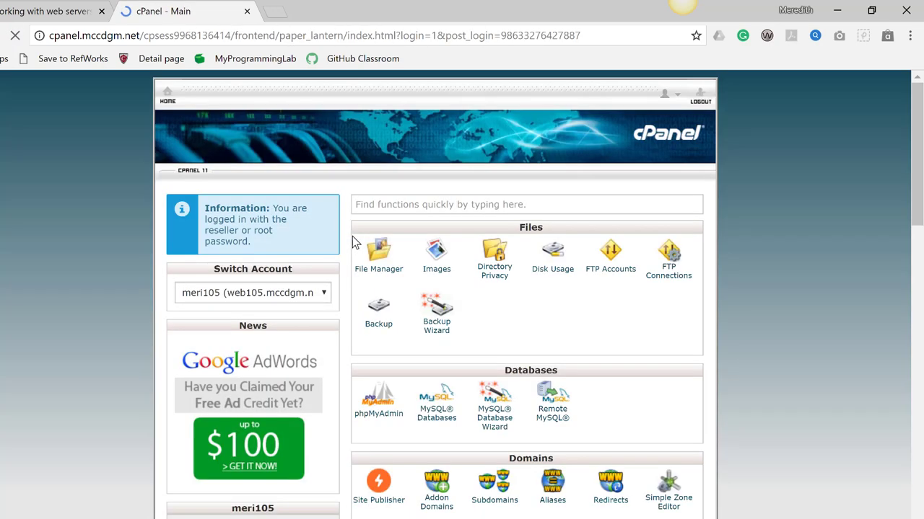
{"action": "scroll", "coordinate": [369, 244], "scroll_direction": "down", "scroll_amount": 8}
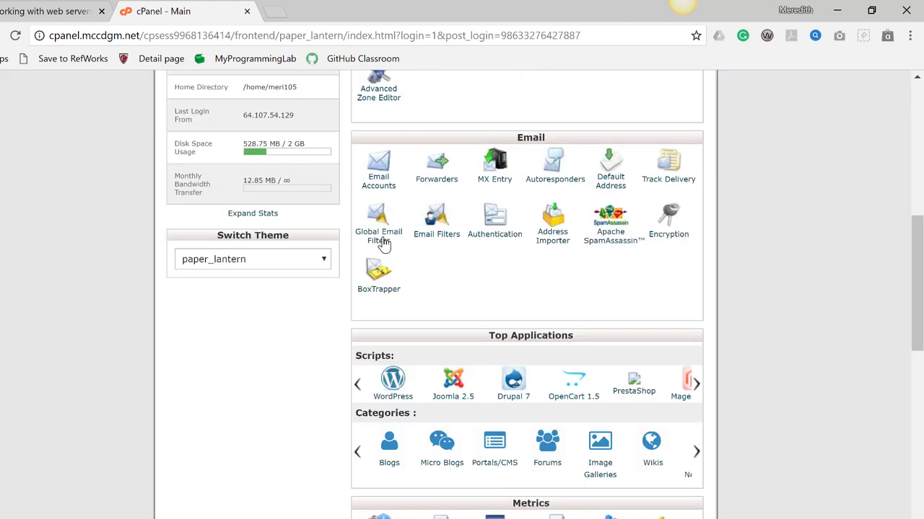
{"action": "scroll", "coordinate": [399, 362], "scroll_direction": "down", "scroll_amount": 4}
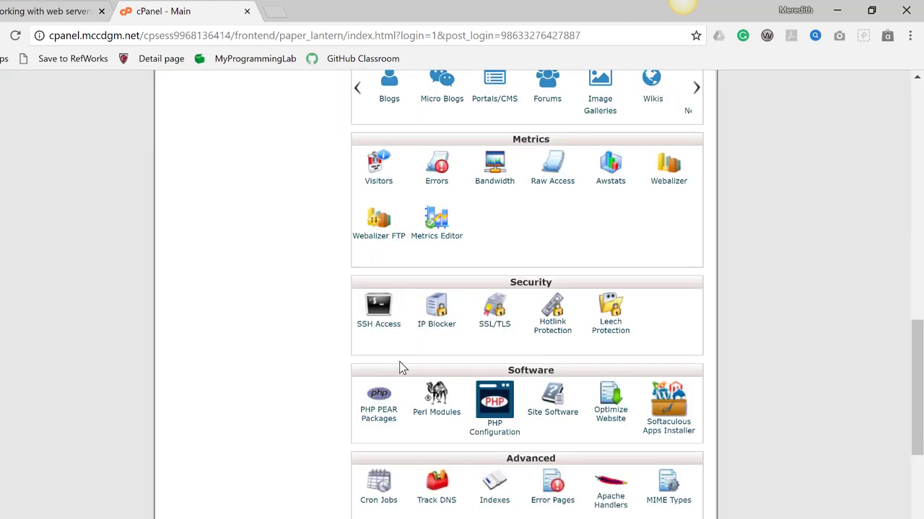
{"action": "scroll", "coordinate": [399, 362], "scroll_direction": "down", "scroll_amount": 2}
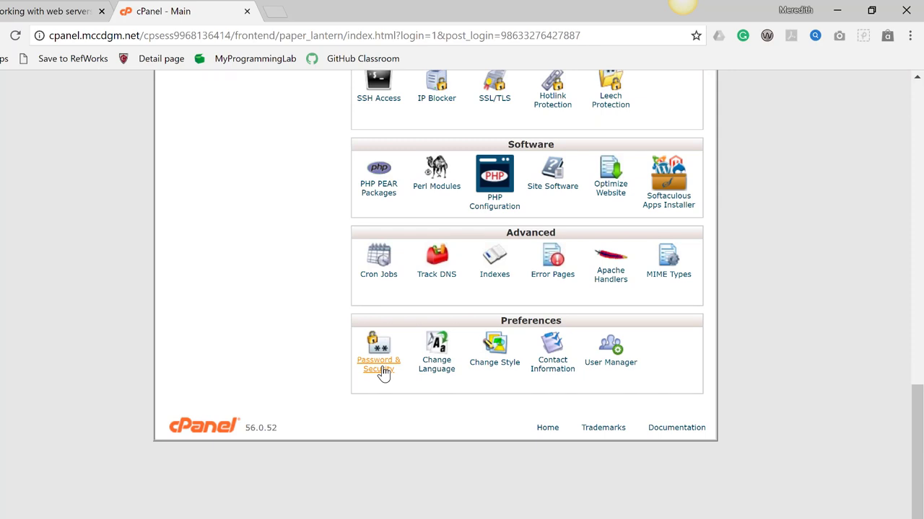
{"action": "left_click", "coordinate": [381, 368]}
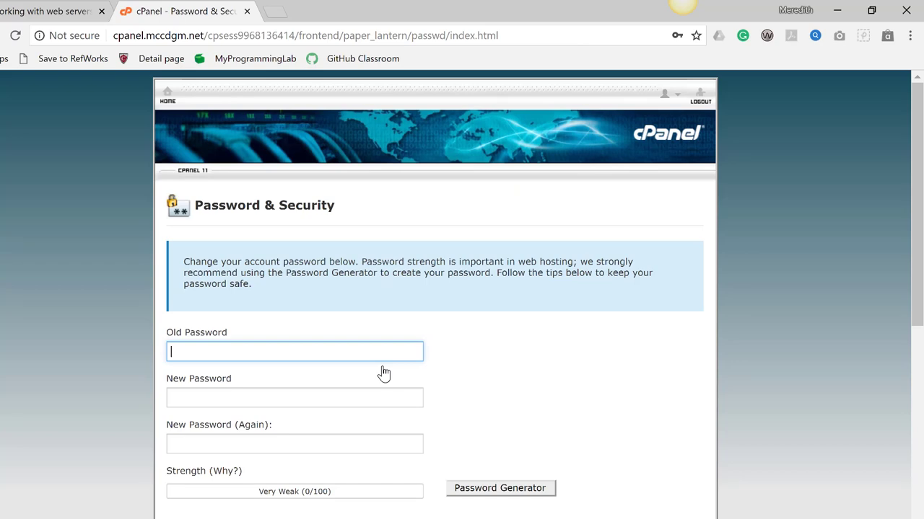
{"action": "scroll", "coordinate": [383, 372], "scroll_direction": "down", "scroll_amount": 3}
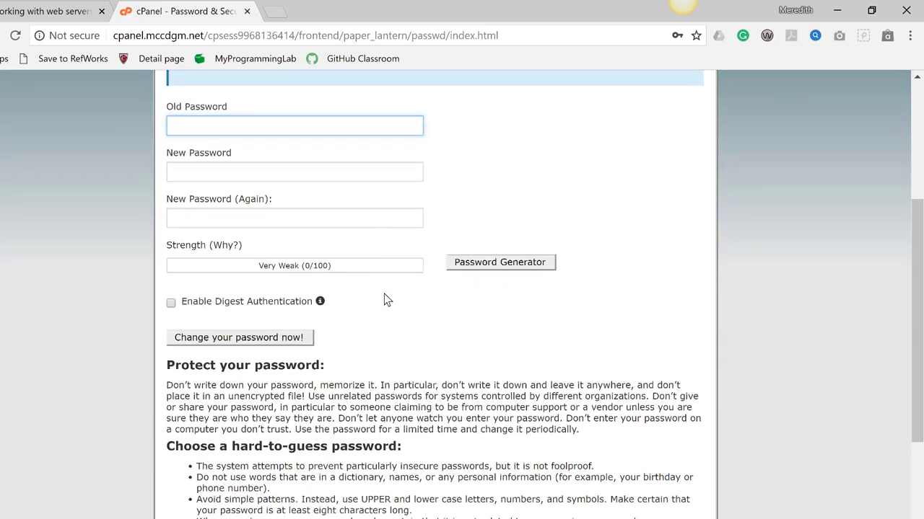
{"action": "scroll", "coordinate": [384, 300], "scroll_direction": "up", "scroll_amount": 1}
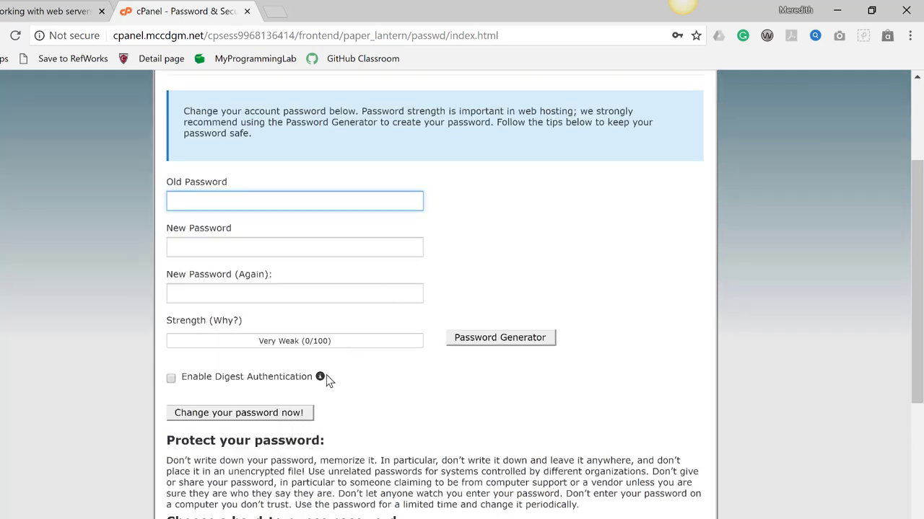
{"action": "scroll", "coordinate": [326, 380], "scroll_direction": "up", "scroll_amount": 2}
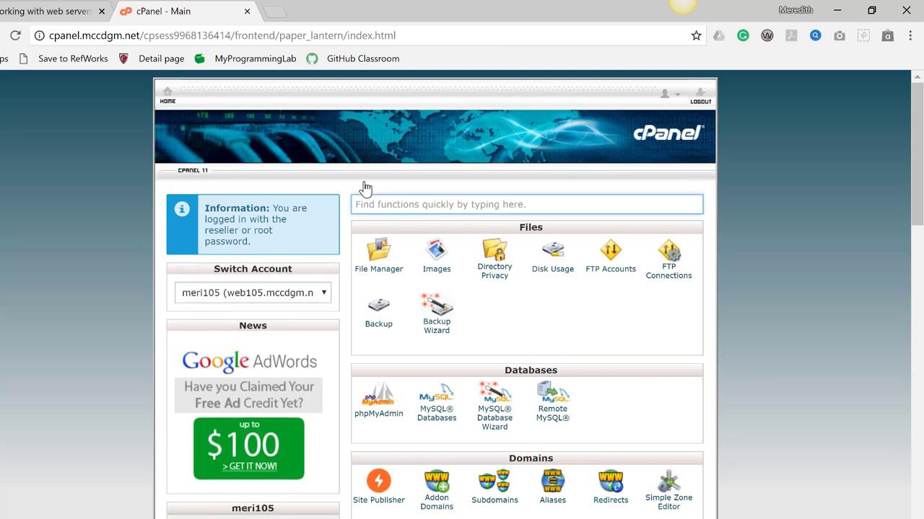
Open File Manager and browse into the public_html folder
{"action": "scroll", "coordinate": [366, 188], "scroll_direction": "down", "scroll_amount": 1}
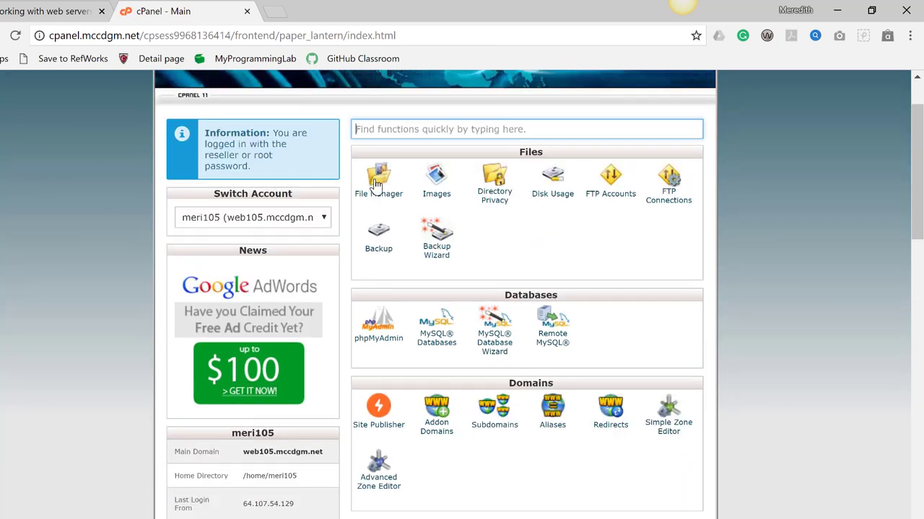
{"action": "left_click", "coordinate": [375, 183]}
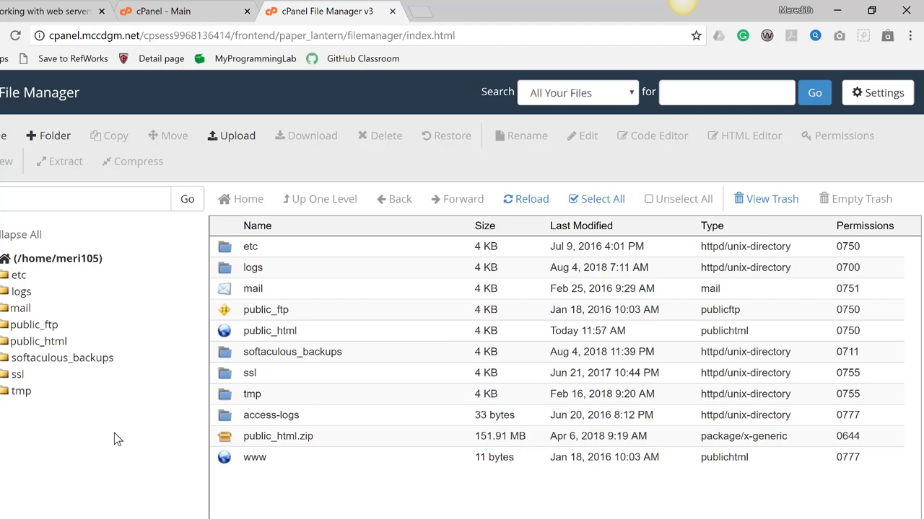
{"action": "left_click", "coordinate": [251, 330]}
{"action": "double_click", "coordinate": [235, 333]}
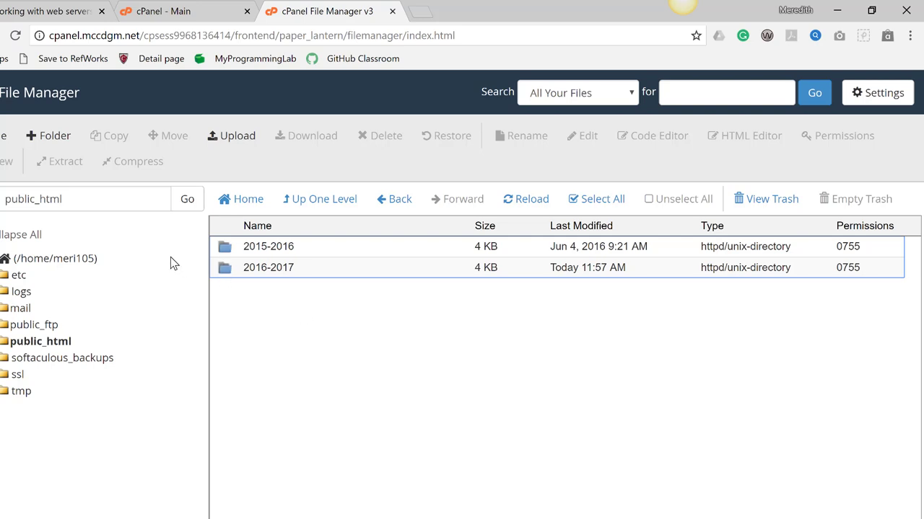
Create the web105 and private folders in public_html, then bring up the private folder's actions
{"action": "left_click", "coordinate": [51, 140]}
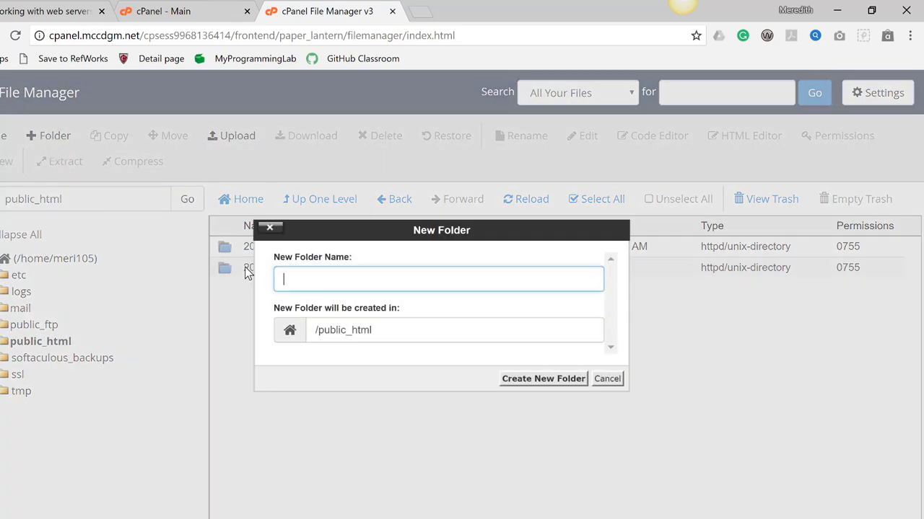
{"action": "type", "text": "web105"}
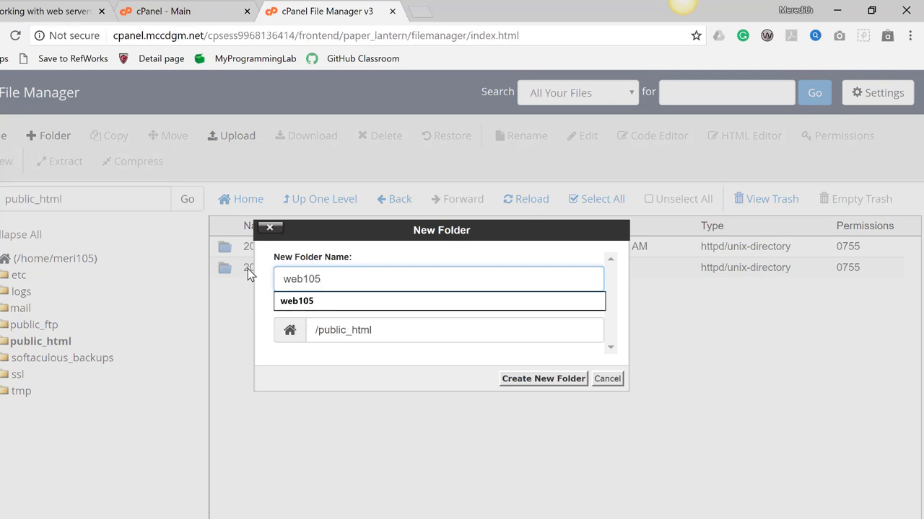
{"action": "key", "text": "Return"}
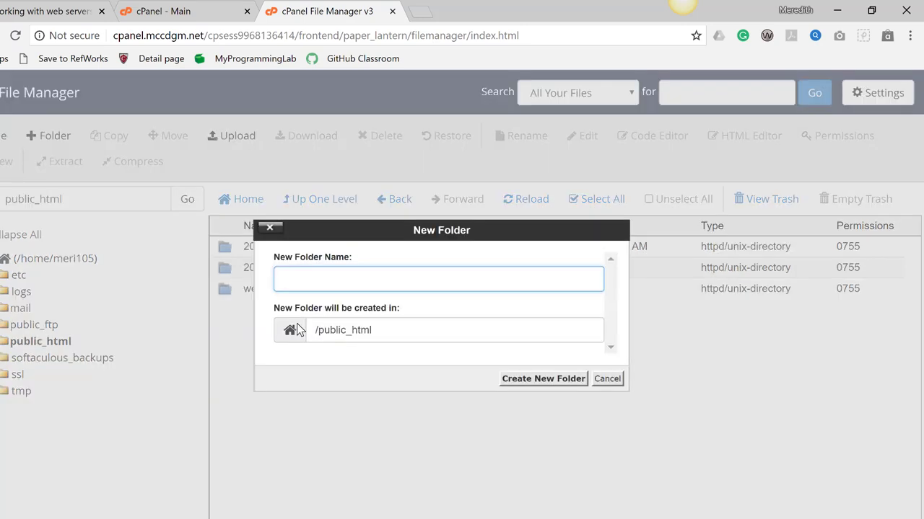
{"action": "type", "text": "private"}
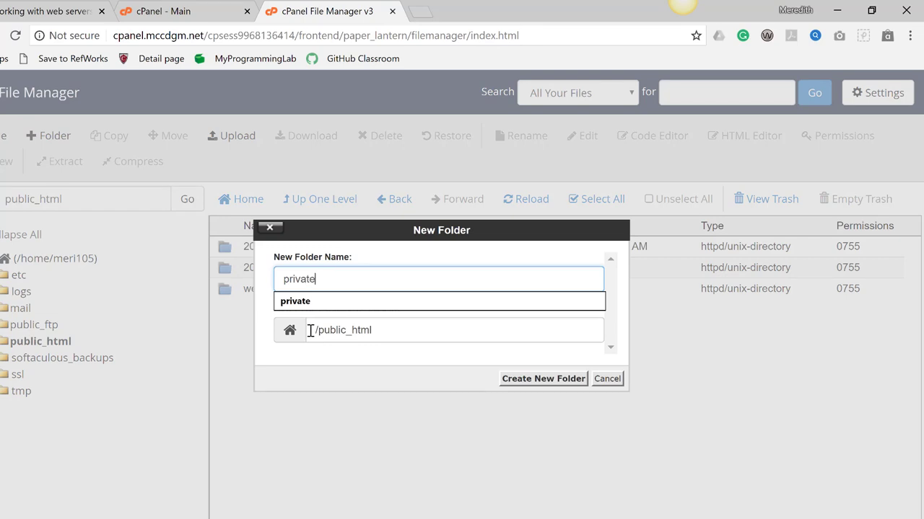
{"action": "left_click", "coordinate": [540, 381]}
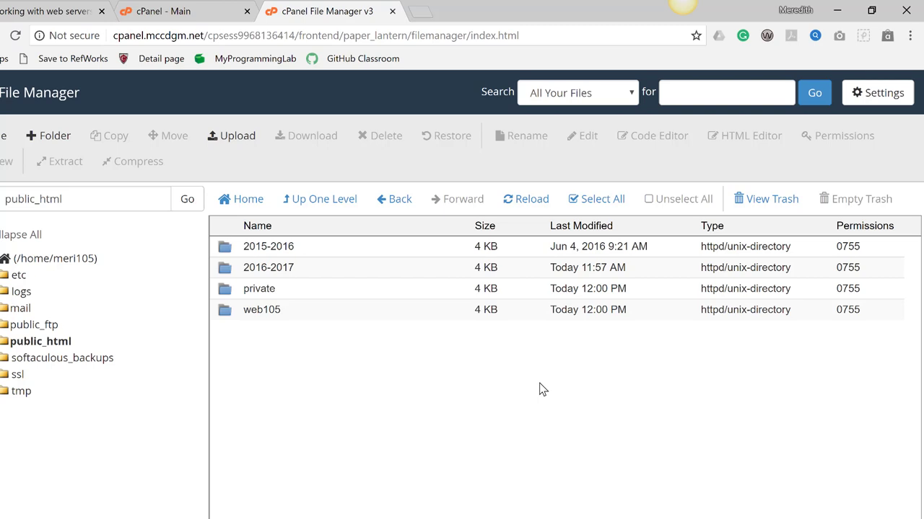
{"action": "right_click", "coordinate": [227, 296]}
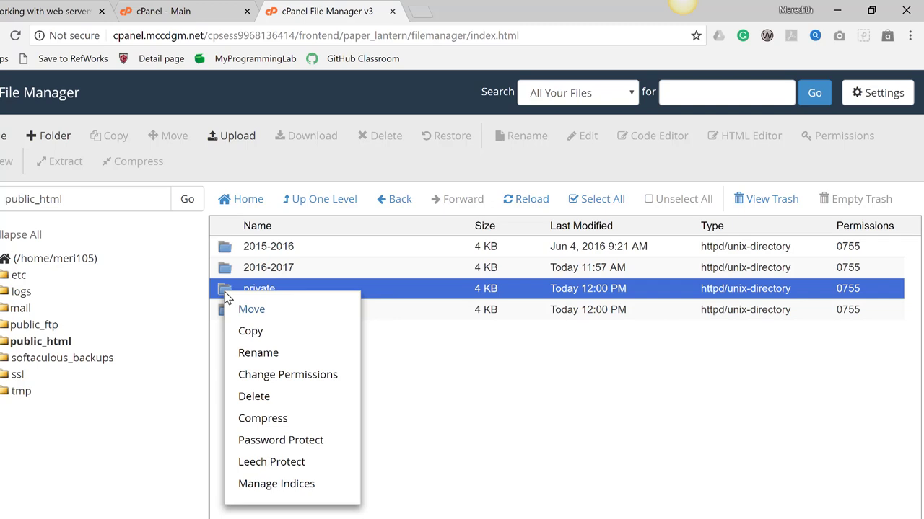
Password-protect the private folder under the protected directory name 'private' and save
{"action": "left_click", "coordinate": [290, 446]}
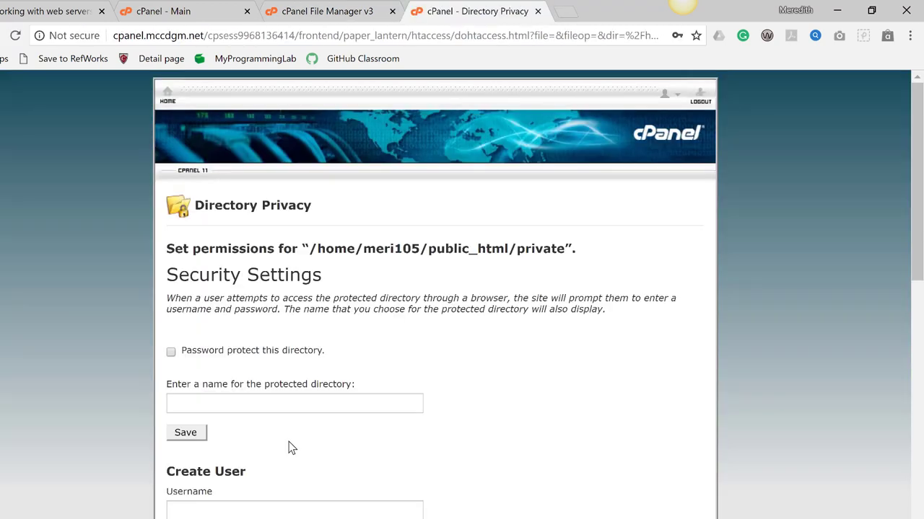
{"action": "left_click", "coordinate": [171, 352]}
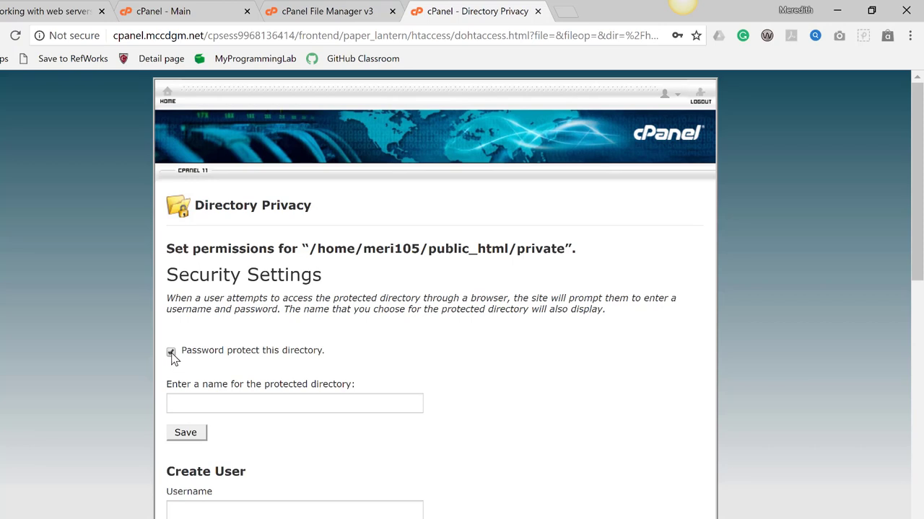
{"action": "left_click", "coordinate": [194, 401]}
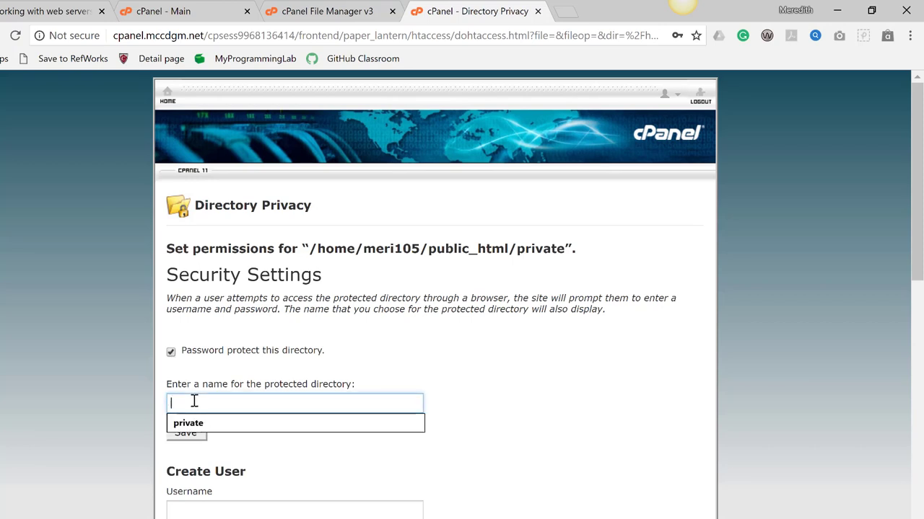
{"action": "left_click", "coordinate": [196, 426]}
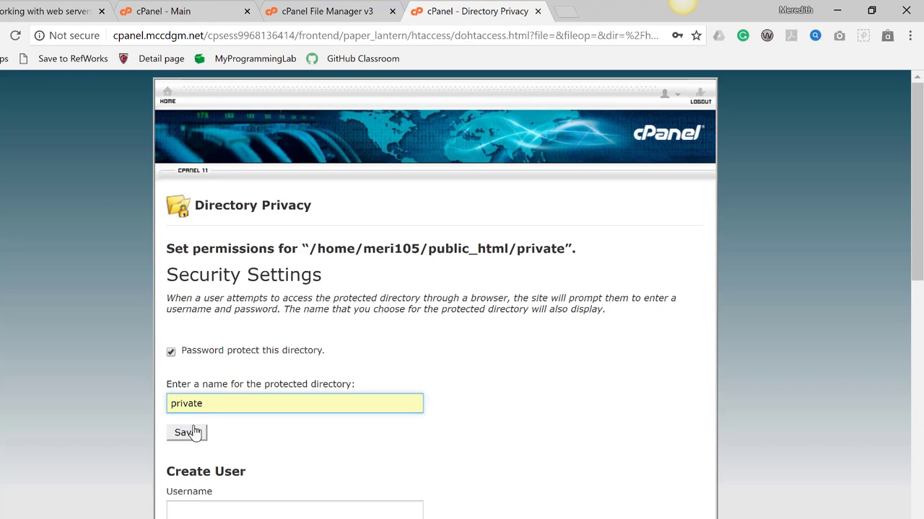
{"action": "left_click", "coordinate": [195, 433]}
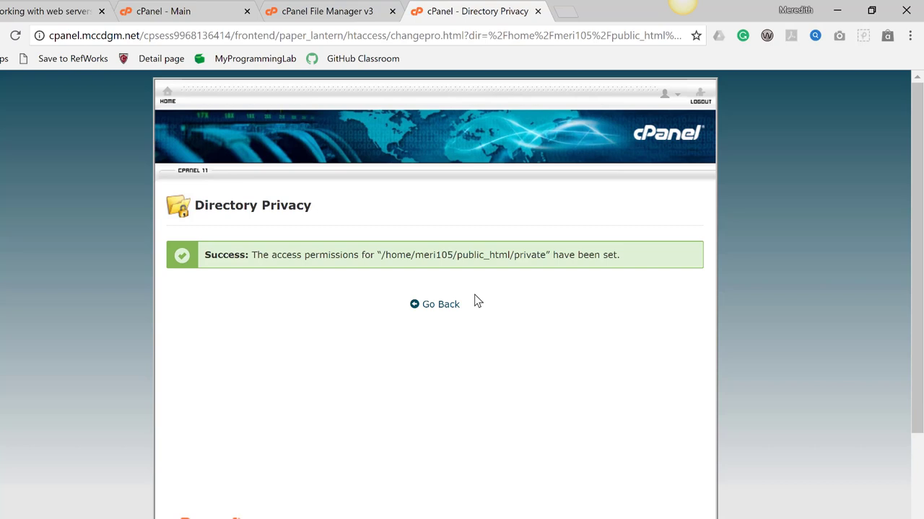
{"action": "left_click", "coordinate": [440, 305]}
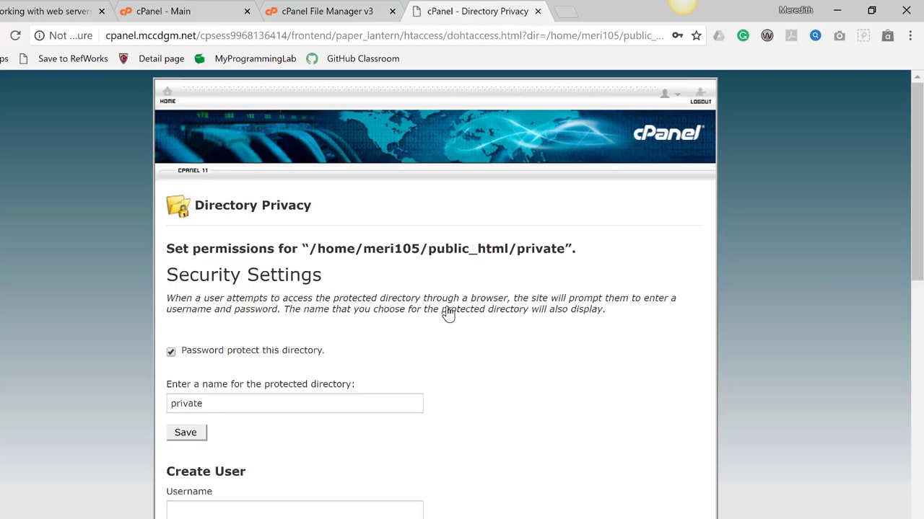
Add an authorized user with a username and matching confirmed password, and save it
{"action": "scroll", "coordinate": [394, 321], "scroll_direction": "down", "scroll_amount": 2}
{"action": "left_click", "coordinate": [252, 359]}
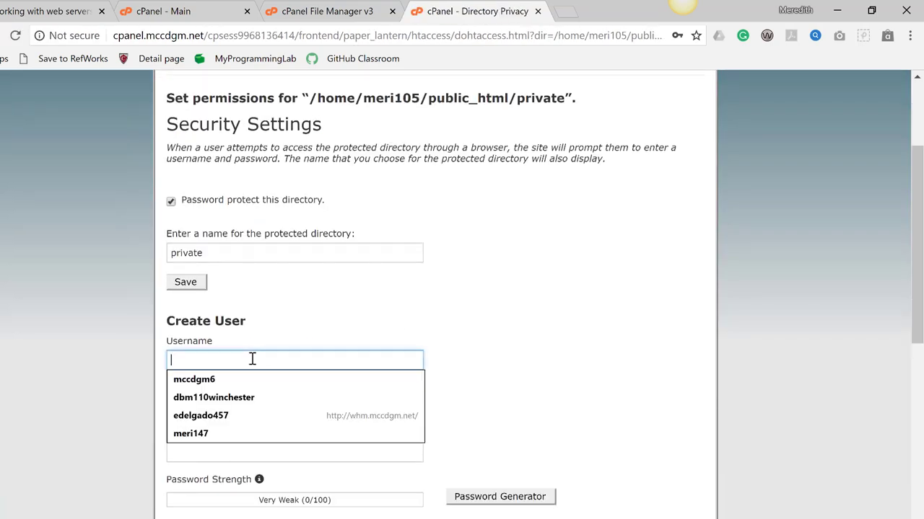
{"action": "type", "text": "meri"}
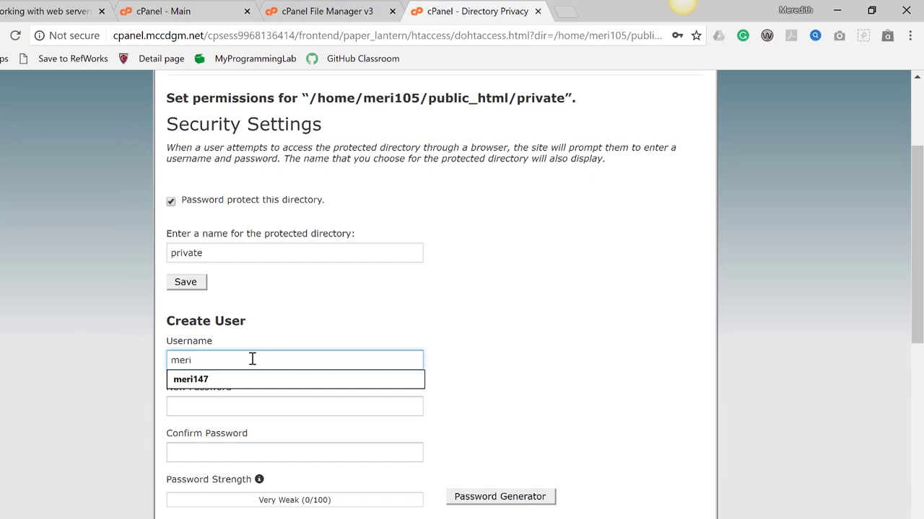
{"action": "left_click", "coordinate": [280, 408]}
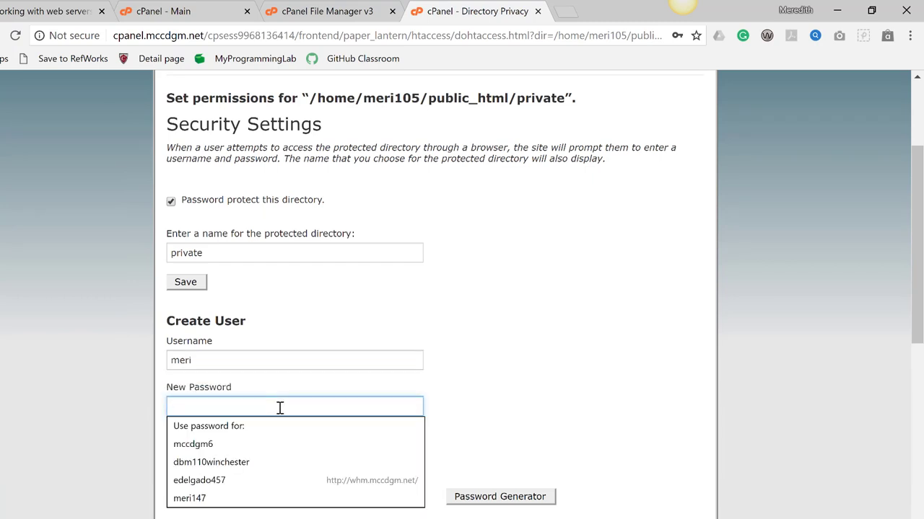
{"action": "type", "text": "********"}
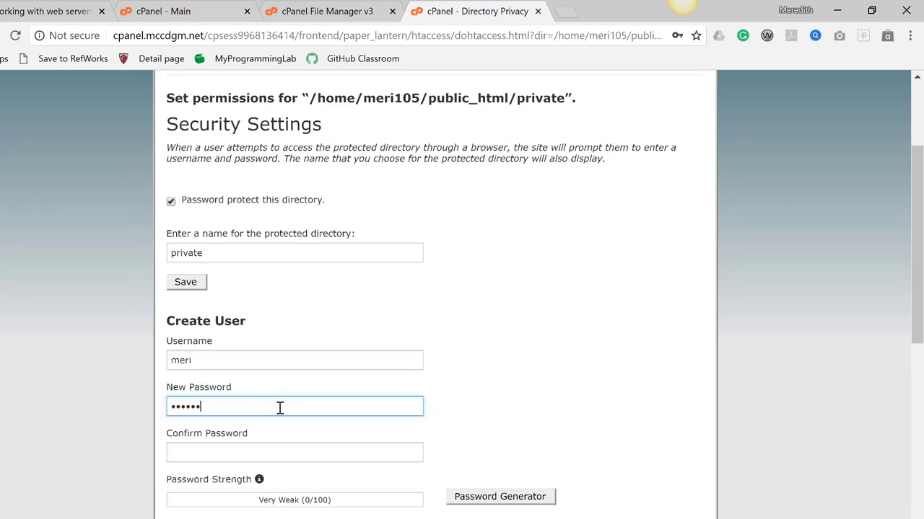
{"action": "type", "text": "**"}
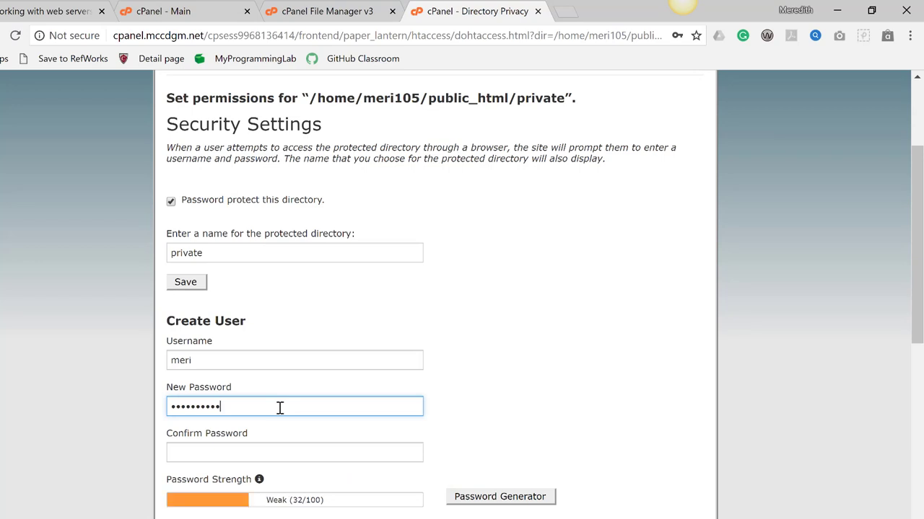
{"action": "type", "text": "****"}
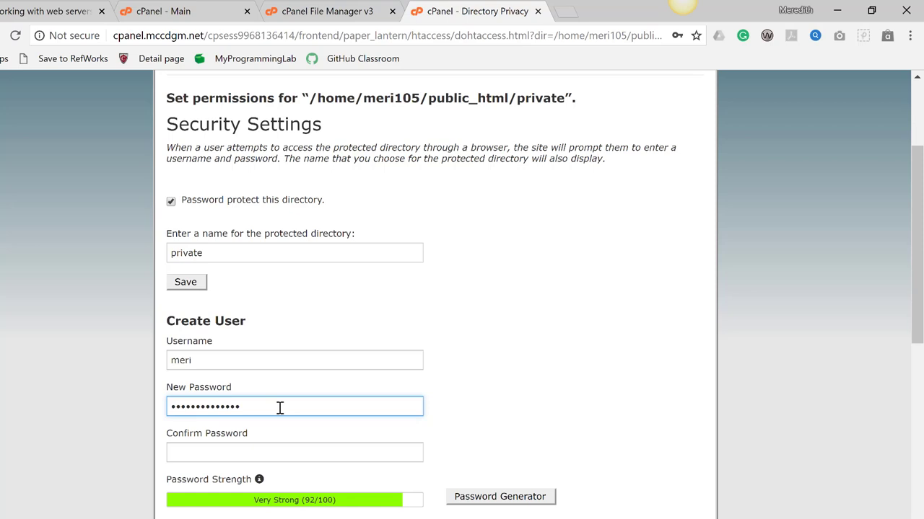
{"action": "key", "text": "Tab"}
{"action": "type", "text": "******"}
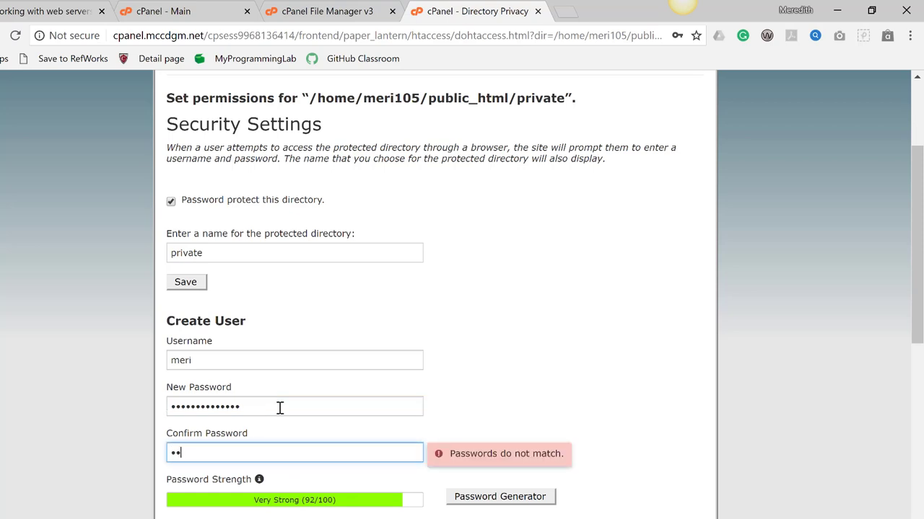
{"action": "key", "text": "BackSpace"}
{"action": "key", "text": "BackSpace"}
{"action": "key", "text": "BackSpace"}
{"action": "key", "text": "BackSpace"}
{"action": "key", "text": "BackSpace"}
{"action": "key", "text": "BackSpace"}
{"action": "type", "text": "**************"}
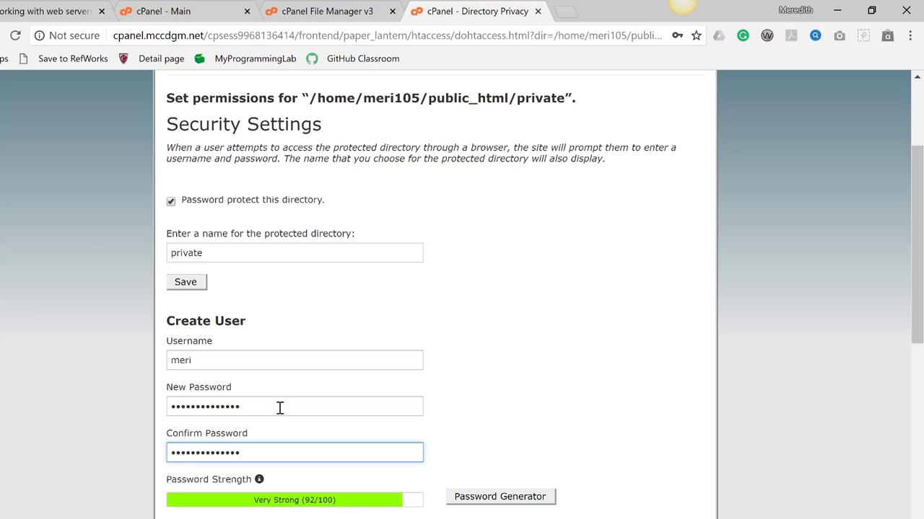
{"action": "scroll", "coordinate": [337, 368], "scroll_direction": "down", "scroll_amount": 3}
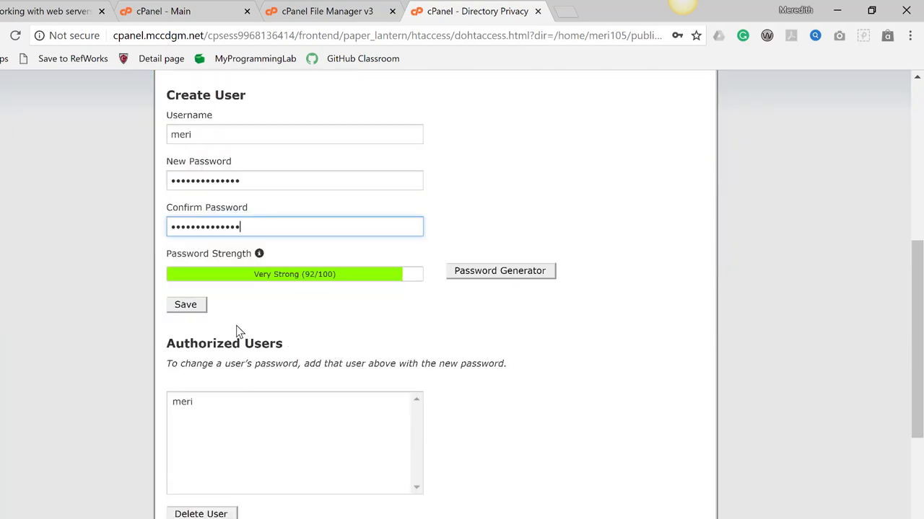
{"action": "left_click", "coordinate": [185, 305]}
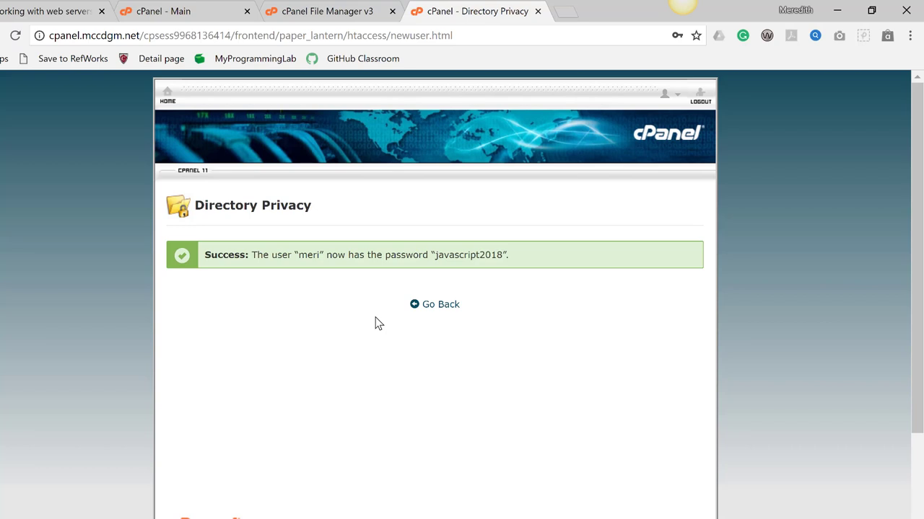
Load web105.mccdgm.net in a new Chrome tab and reload its site index
{"action": "left_click", "coordinate": [432, 304]}
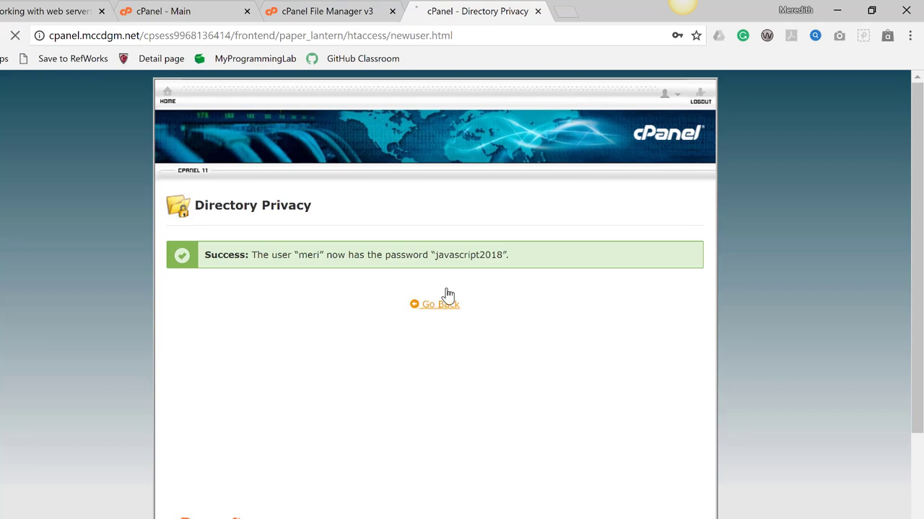
{"action": "left_click", "coordinate": [564, 12]}
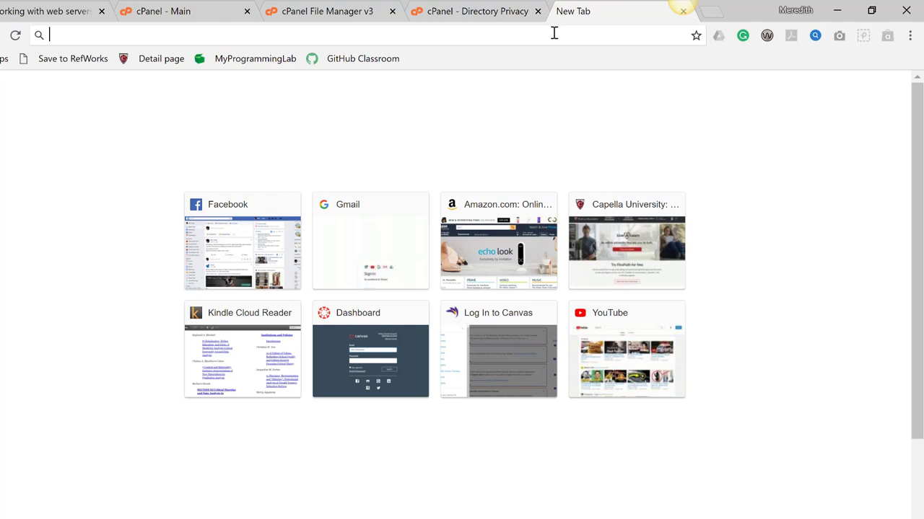
{"action": "type", "text": "web105.mccdgm.net"}
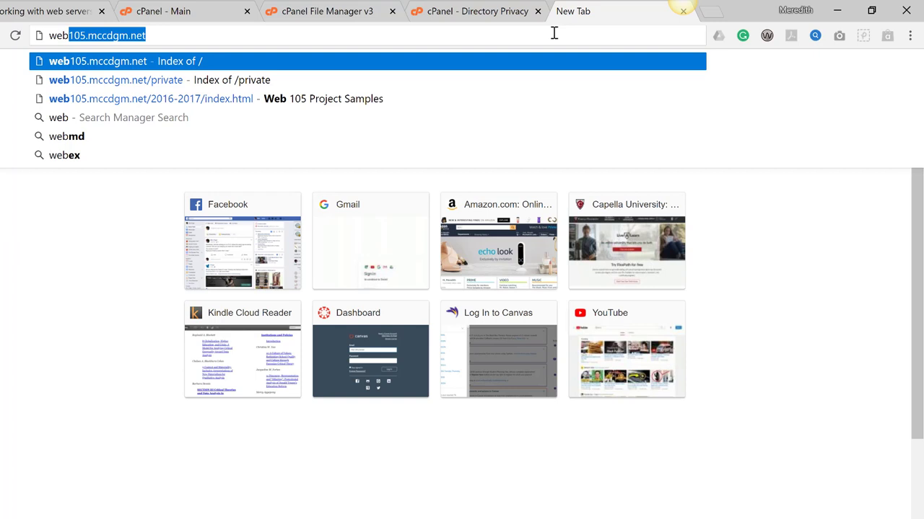
{"action": "key", "text": "Return"}
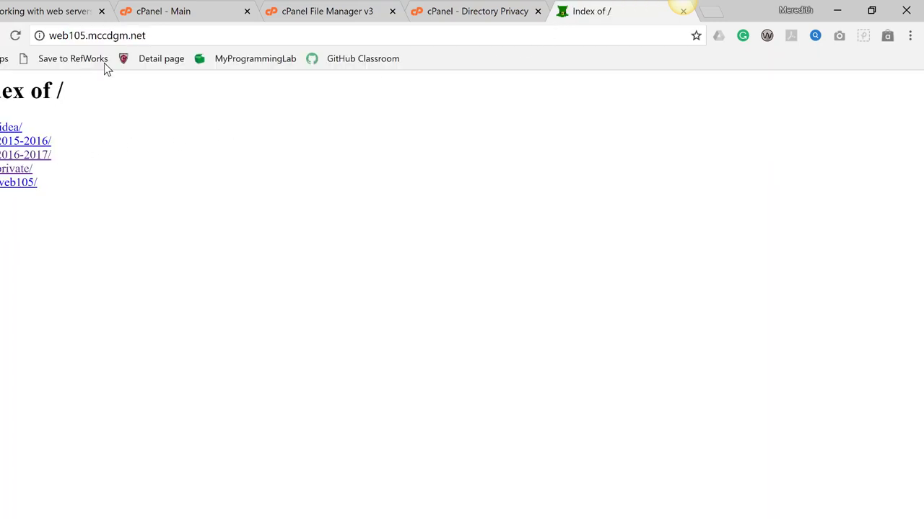
{"action": "left_click", "coordinate": [17, 36]}
{"action": "left_click", "coordinate": [18, 36]}
Reload the site index in Firefox, then again in Chrome
{"action": "left_click", "coordinate": [119, 518]}
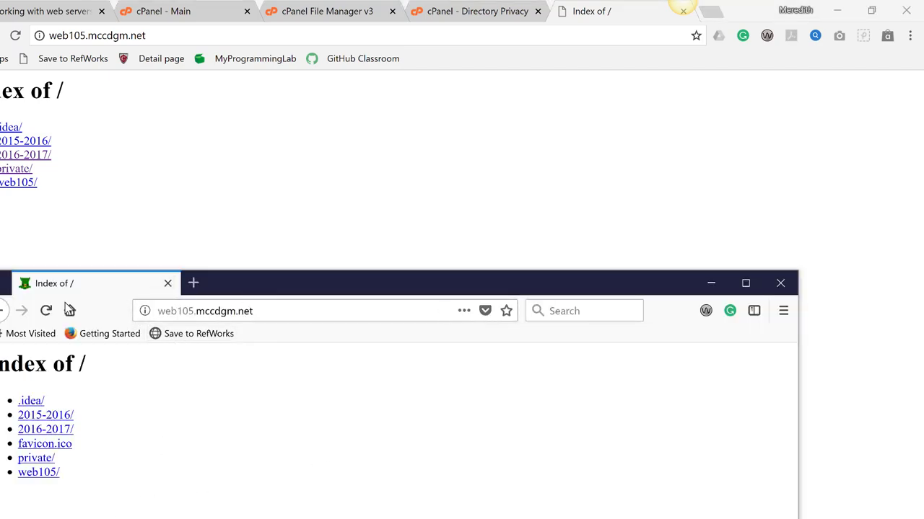
{"action": "left_click", "coordinate": [46, 311]}
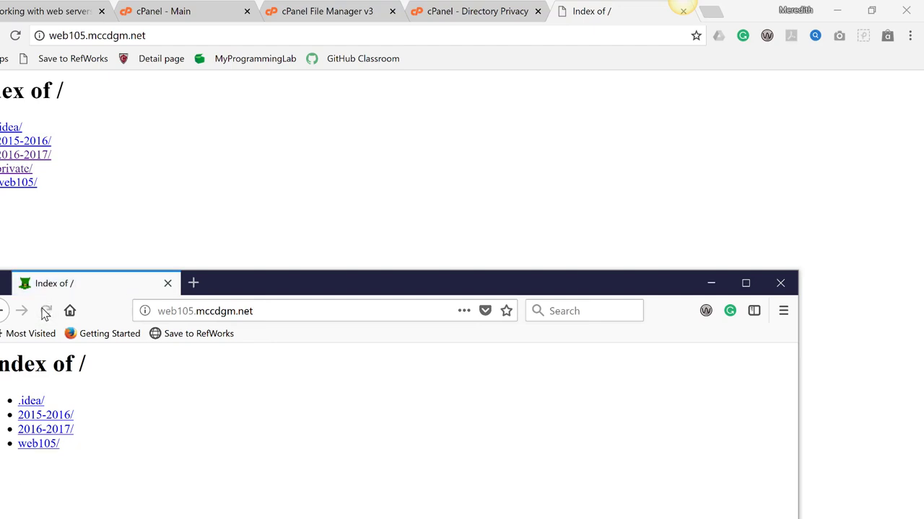
{"action": "left_click", "coordinate": [15, 36]}
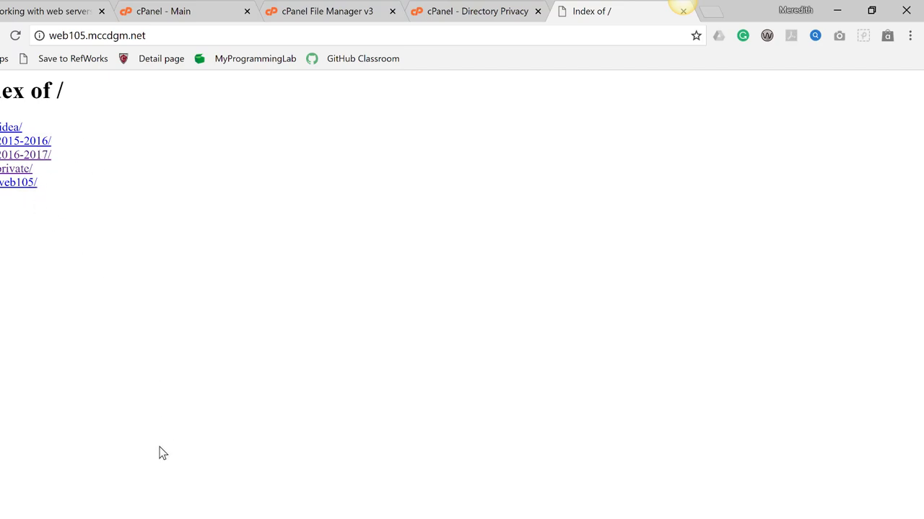
Bring up Firefox and load web105.mccdgm.net/private
{"action": "left_click", "coordinate": [120, 514]}
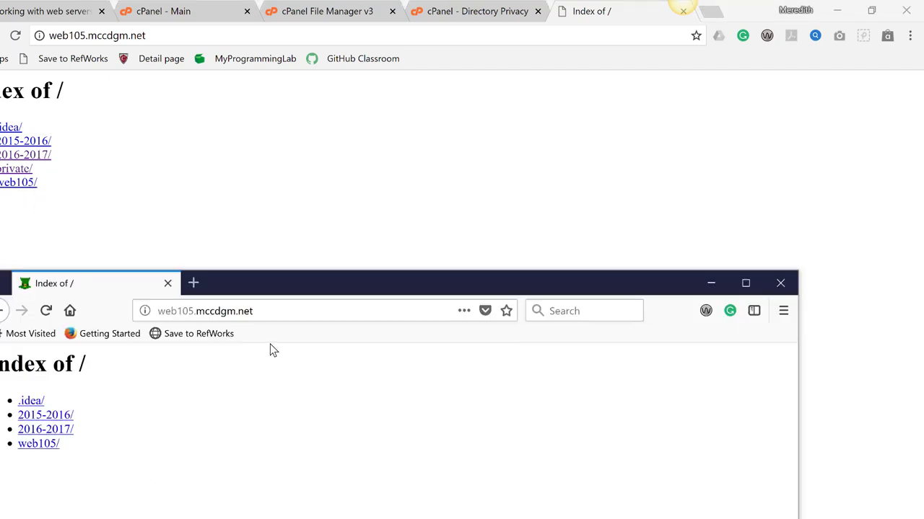
{"action": "left_click_drag", "start_coordinate": [303, 291], "coordinate": [299, 98]}
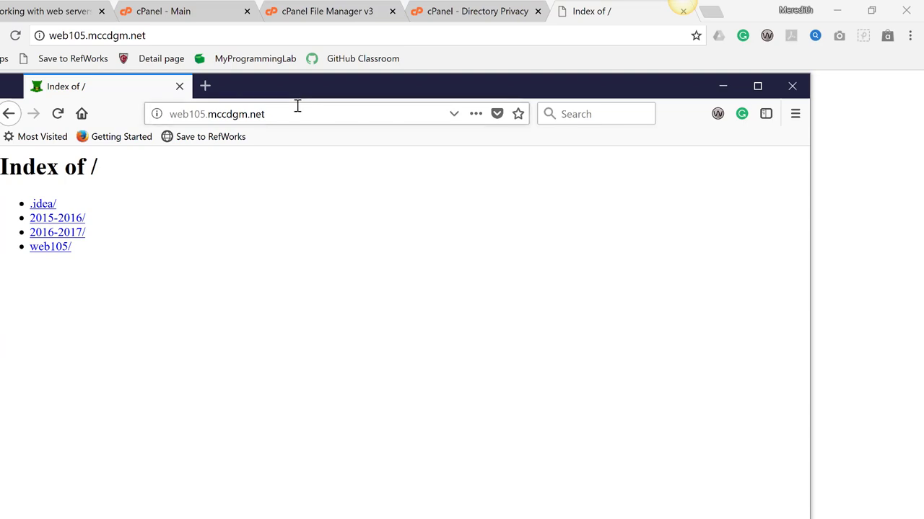
{"action": "left_click", "coordinate": [296, 112]}
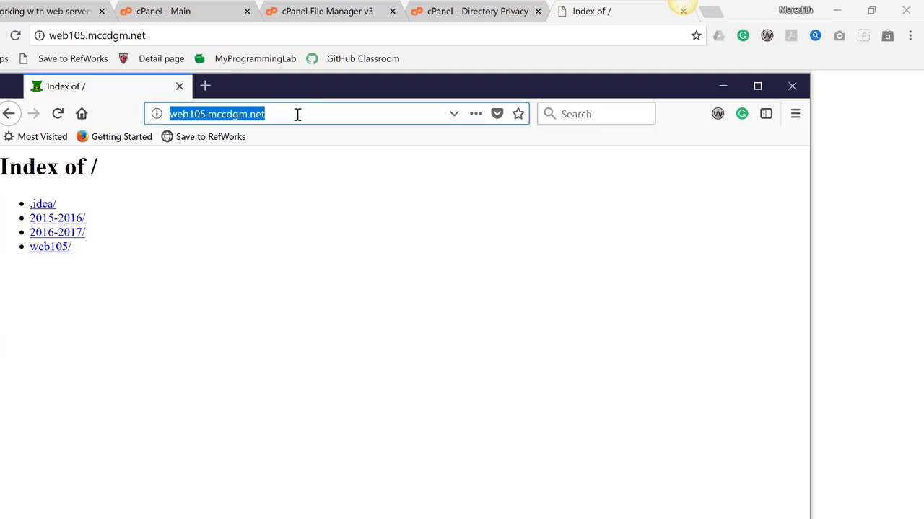
{"action": "left_click", "coordinate": [297, 114]}
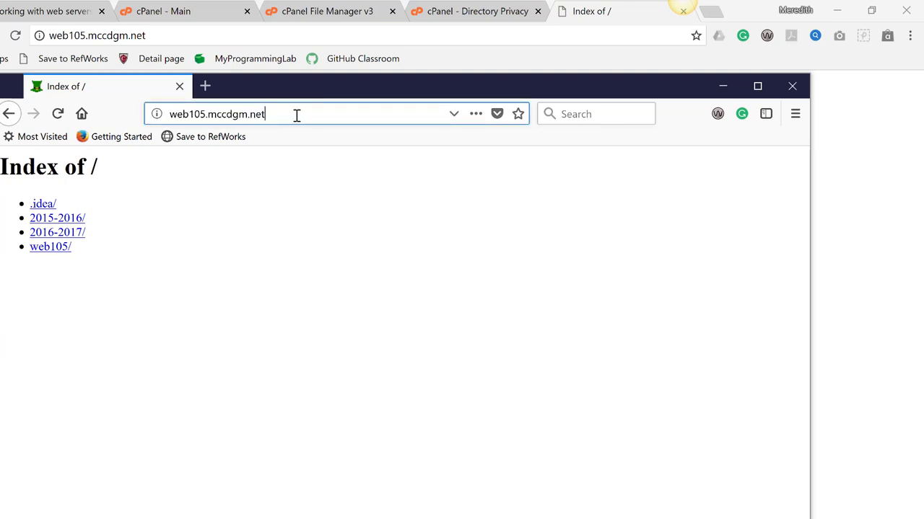
{"action": "type", "text": "/"}
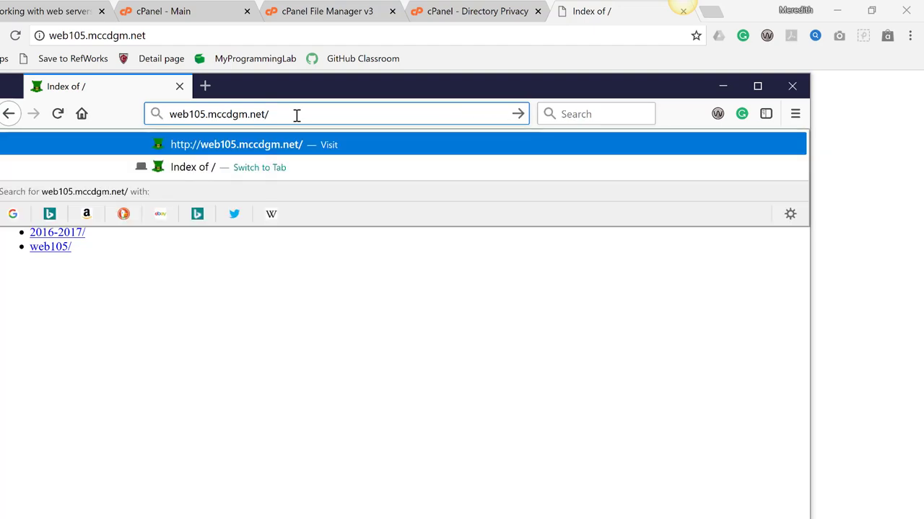
{"action": "type", "text": "private"}
{"action": "key", "text": "Return"}
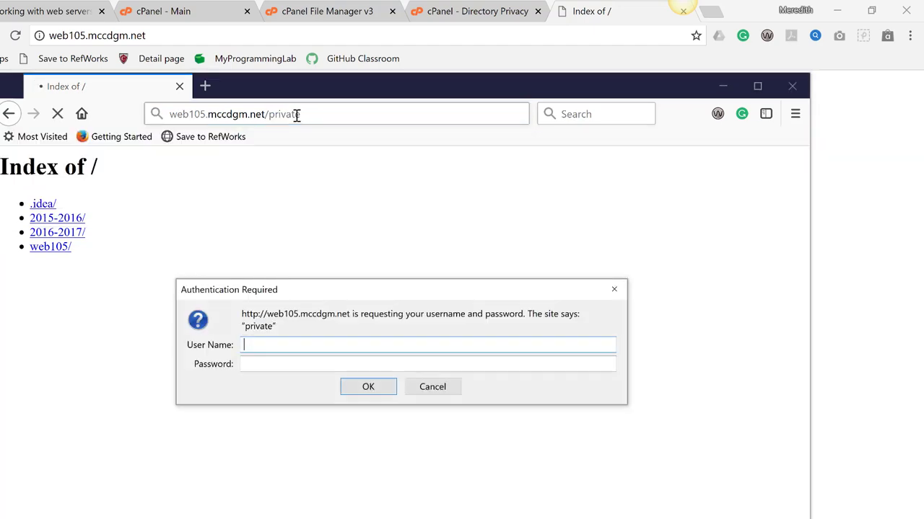
Log in with the new user's username and password, save the login, and close Firefox
{"action": "type", "text": "meri"}
{"action": "key", "text": "Tab"}
{"action": "type", "text": "private"}
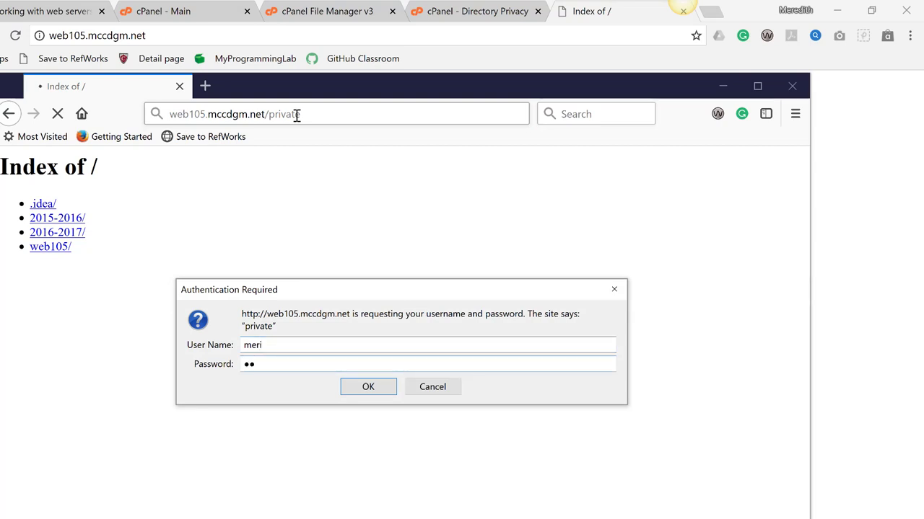
{"action": "type", "text": "private"}
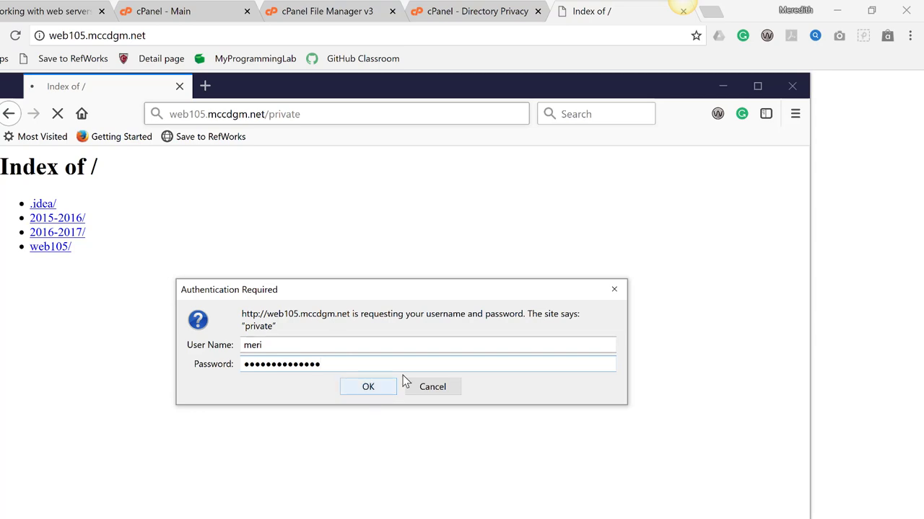
{"action": "key", "text": "Return"}
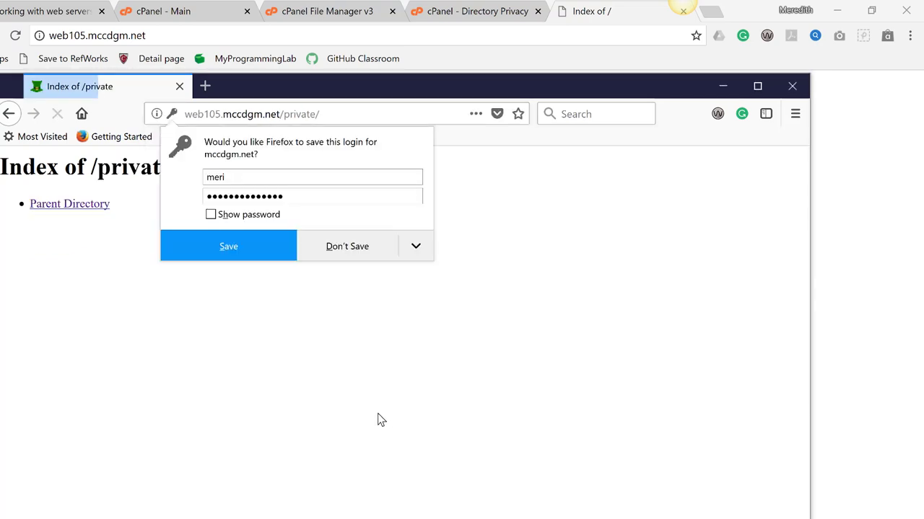
{"action": "left_click", "coordinate": [248, 255]}
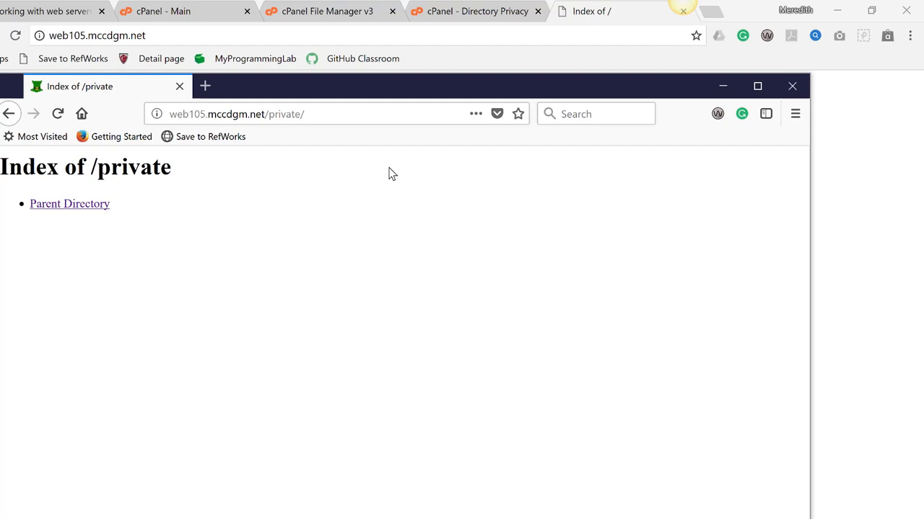
{"action": "left_click", "coordinate": [791, 86]}
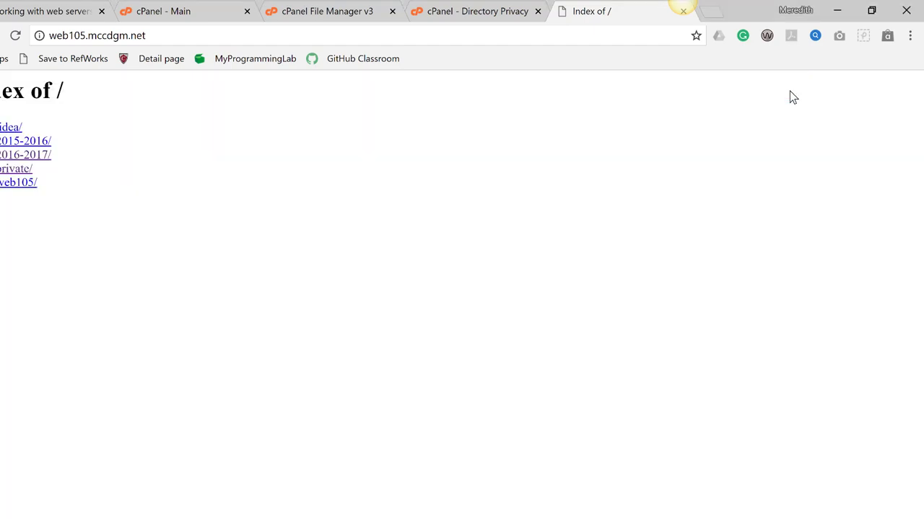
Copy the web105.mccdgm.net address in Chrome and open the web105/ folder link
{"action": "left_click_drag", "start_coordinate": [145, 35], "coordinate": [50, 35]}
{"action": "right_click", "coordinate": [54, 35]}
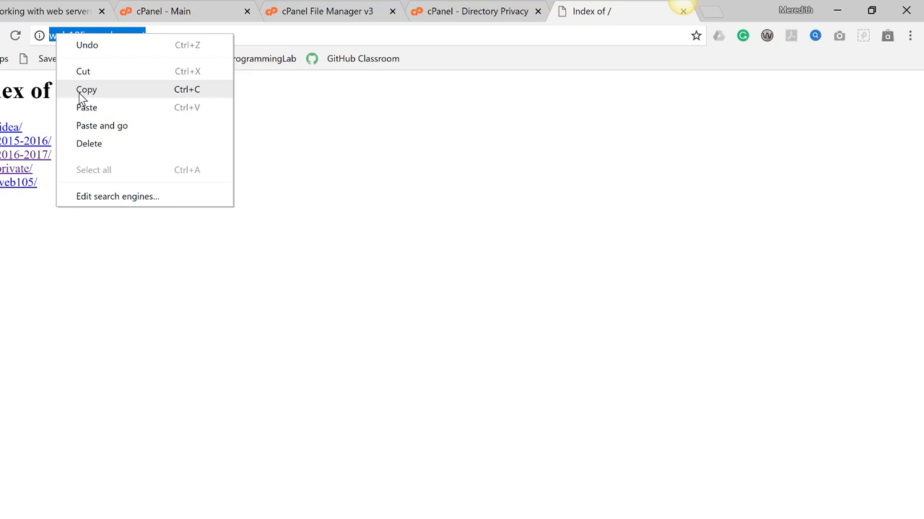
{"action": "left_click", "coordinate": [344, 153]}
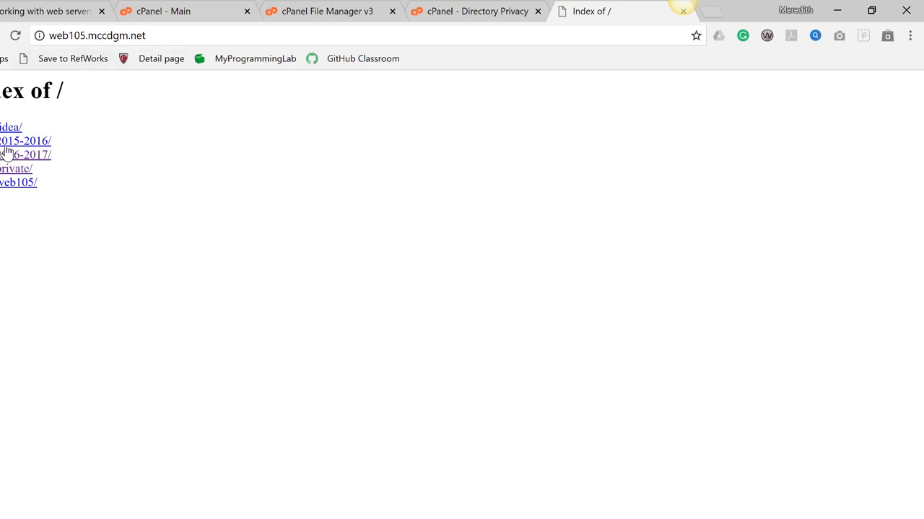
{"action": "left_click", "coordinate": [11, 183]}
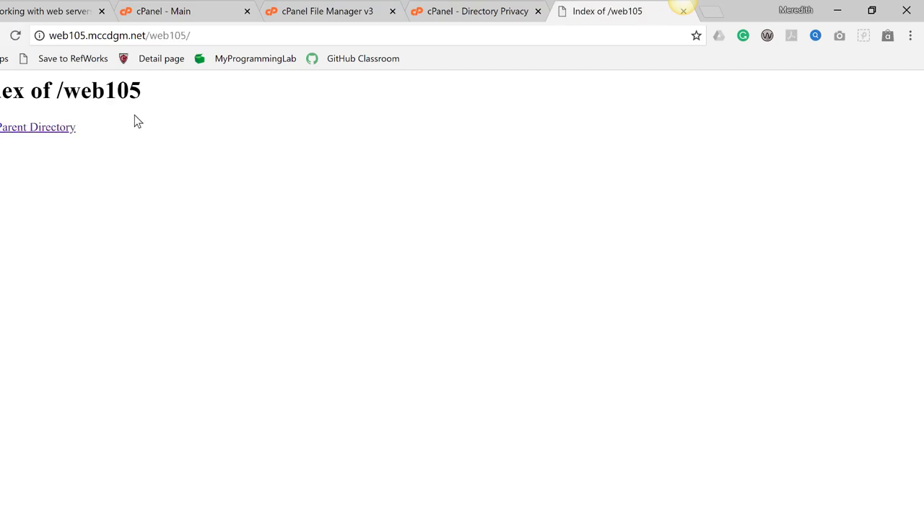
Bookmark the web105/ folder page on the bookmarks bar as 'Web105'
{"action": "left_click", "coordinate": [696, 36]}
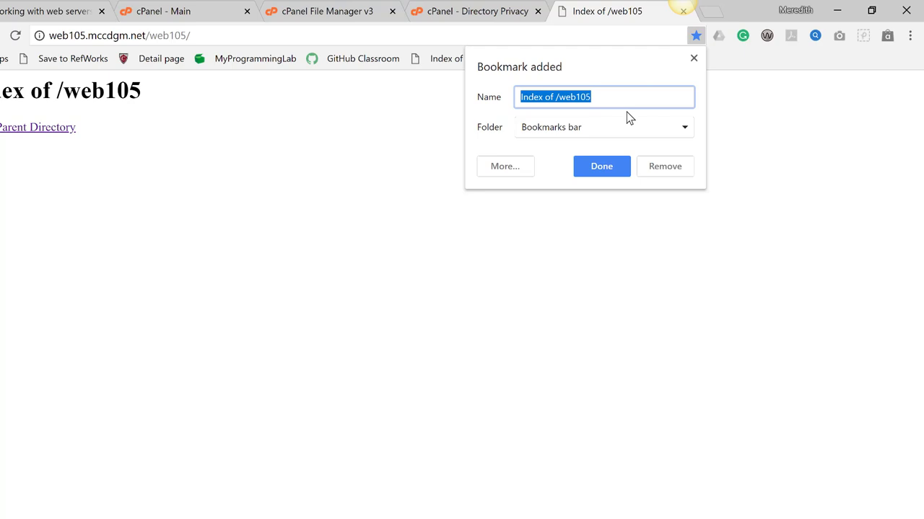
{"action": "type", "text": "Web105"}
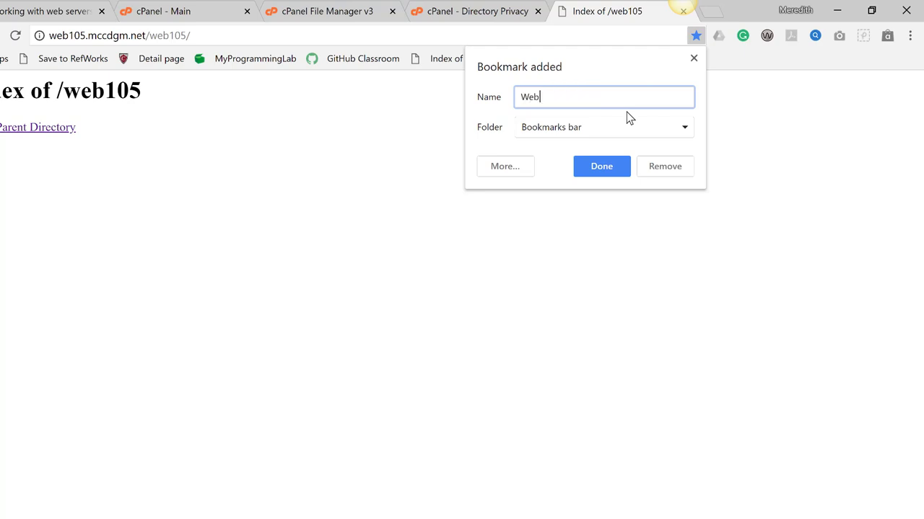
{"action": "left_click", "coordinate": [604, 167]}
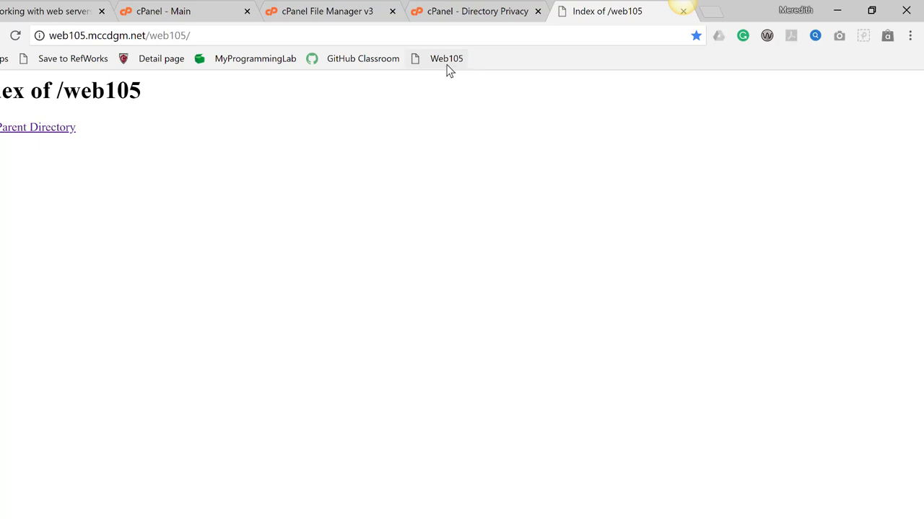